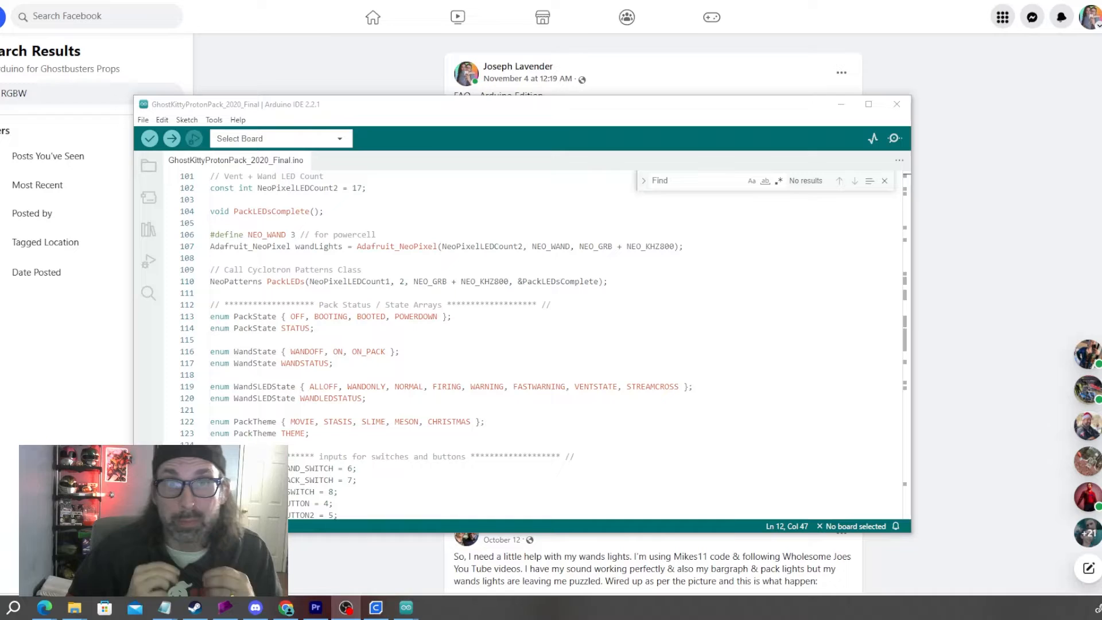
Highlight the wandLights and PackLEDs NeoPixel setup lines (107 and 110) in the sketch.
left_click(684, 242)
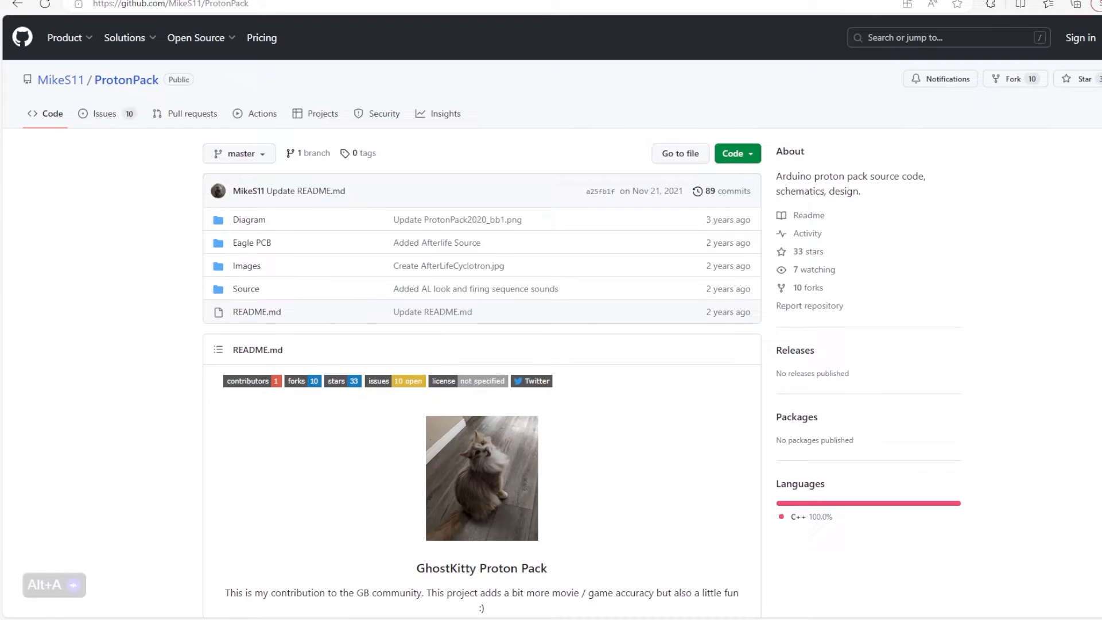
scroll(482, 345, "down", 3)
scroll(482, 344, "down", 3)
scroll(482, 344, "down", 3)
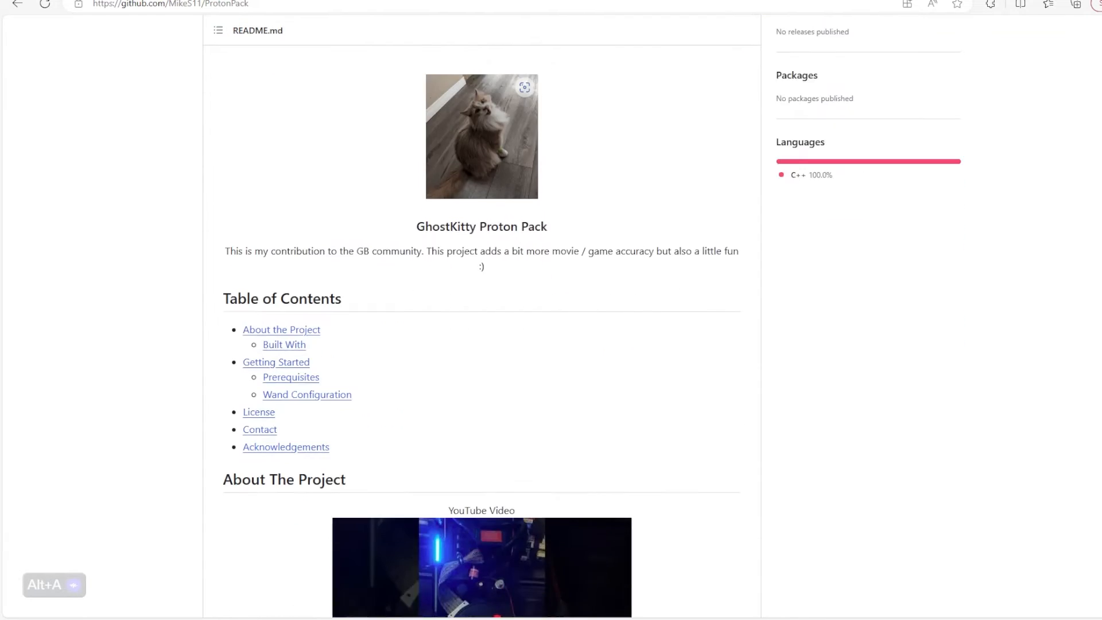
scroll(482, 344, "down", 3)
scroll(482, 344, "down", 3)
scroll(483, 344, "down", 3)
scroll(482, 345, "down", 3)
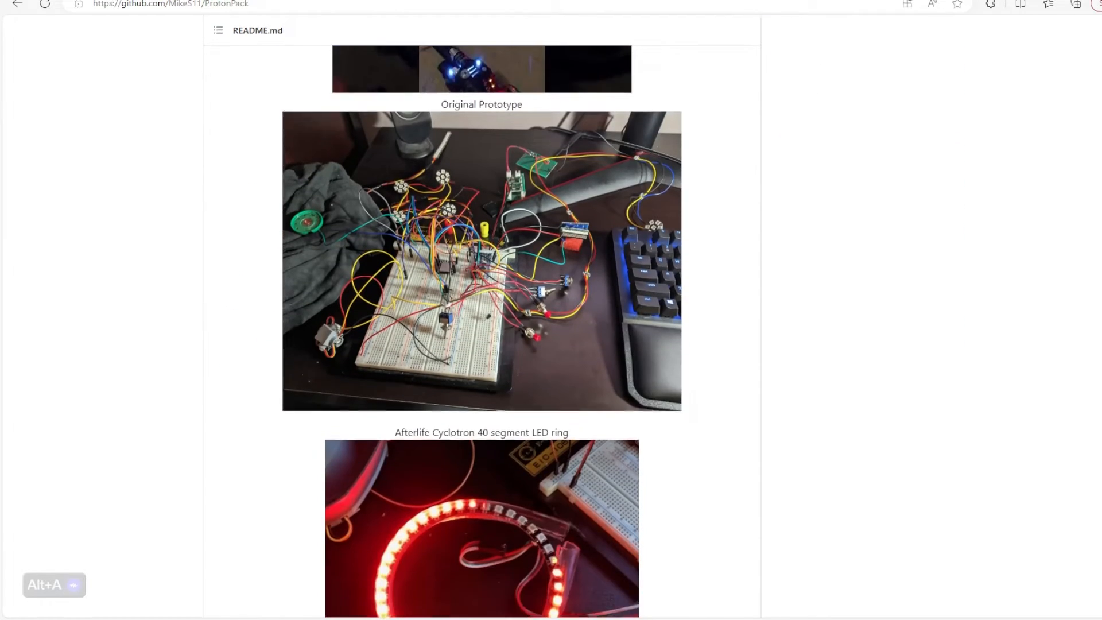
scroll(482, 345, "down", 3)
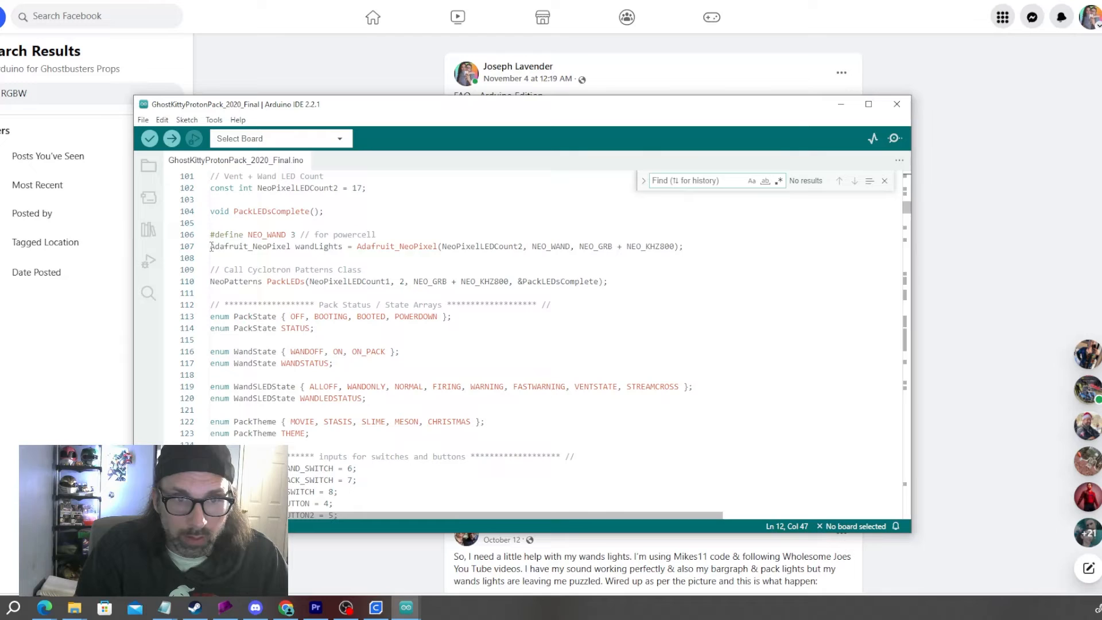
left_click_drag(211, 247, 683, 247)
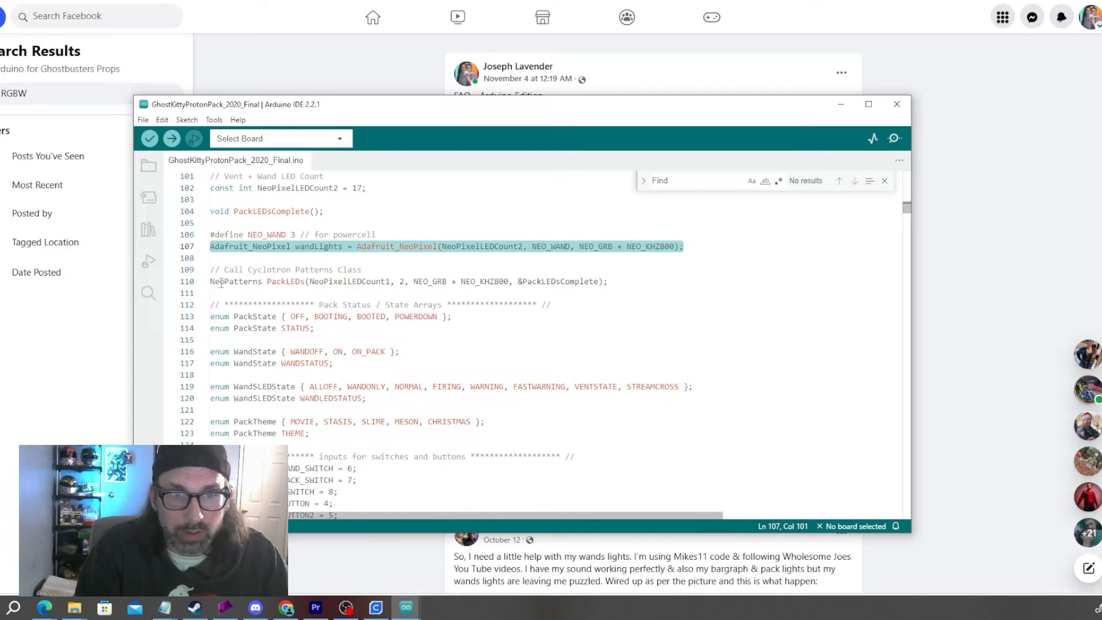
left_click_drag(211, 281, 235, 281)
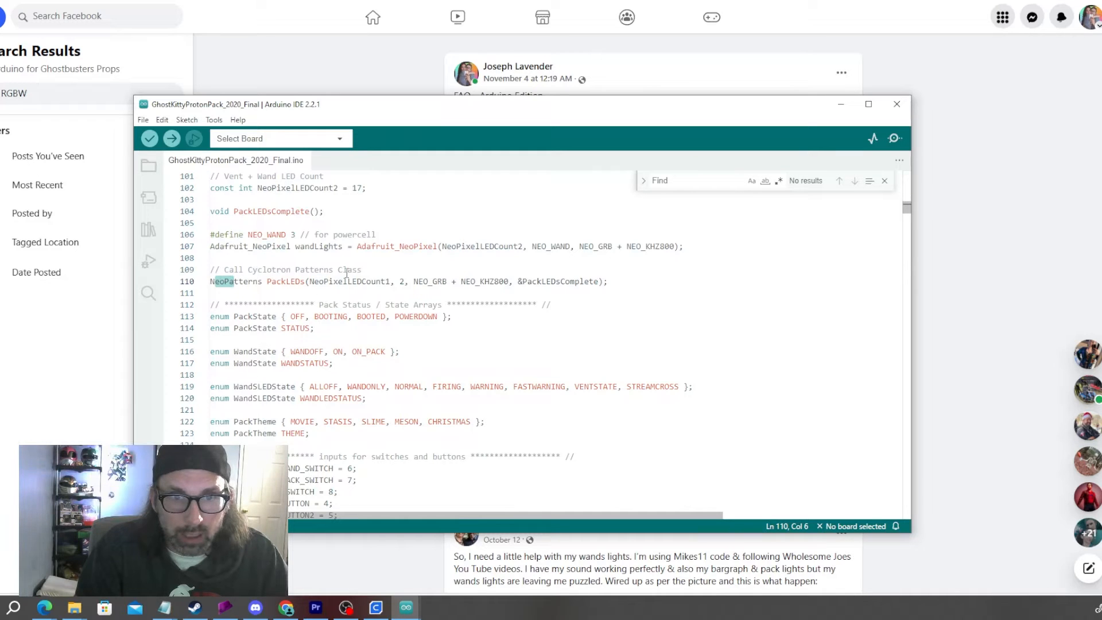
left_click_drag(211, 281, 448, 281)
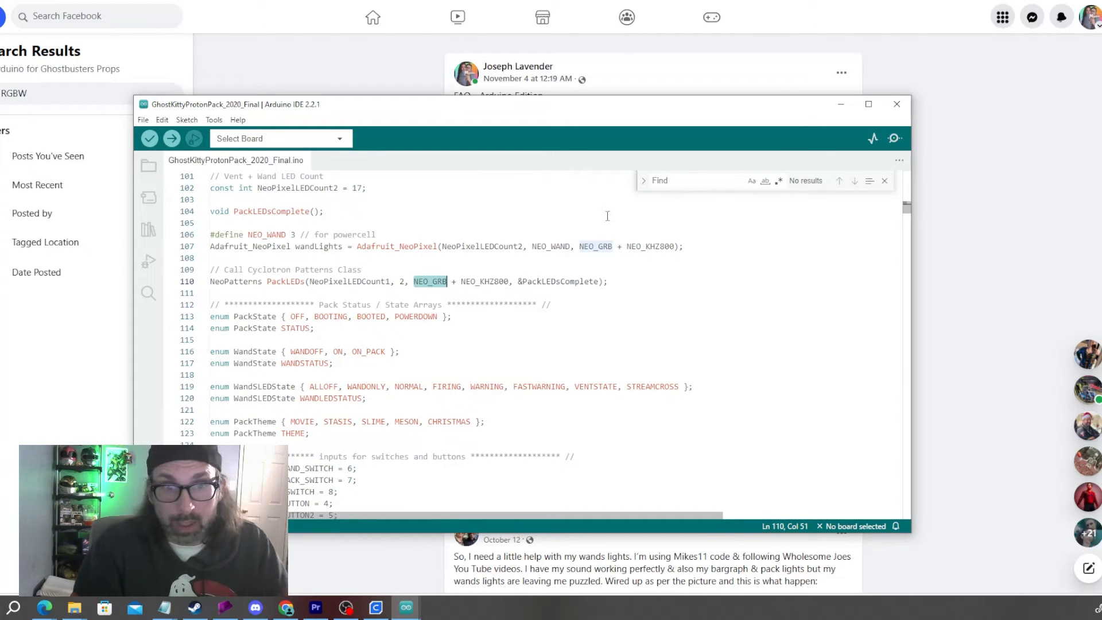
Search the sketch with Find so every NEO_GRB occurrence is located.
double_click(334, 270)
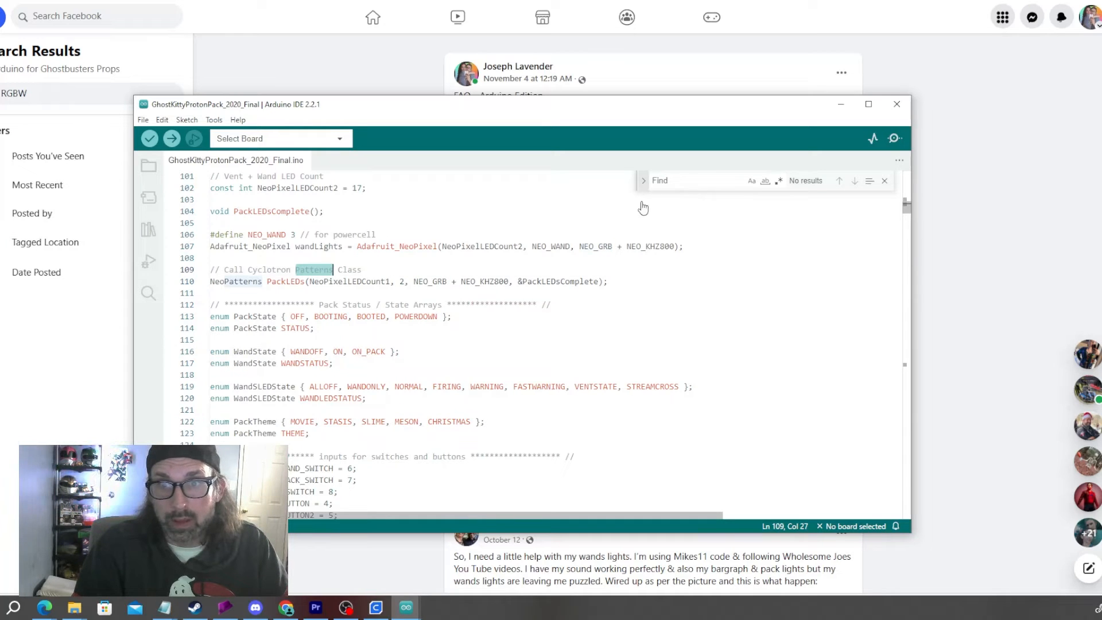
key("ctrl+f")
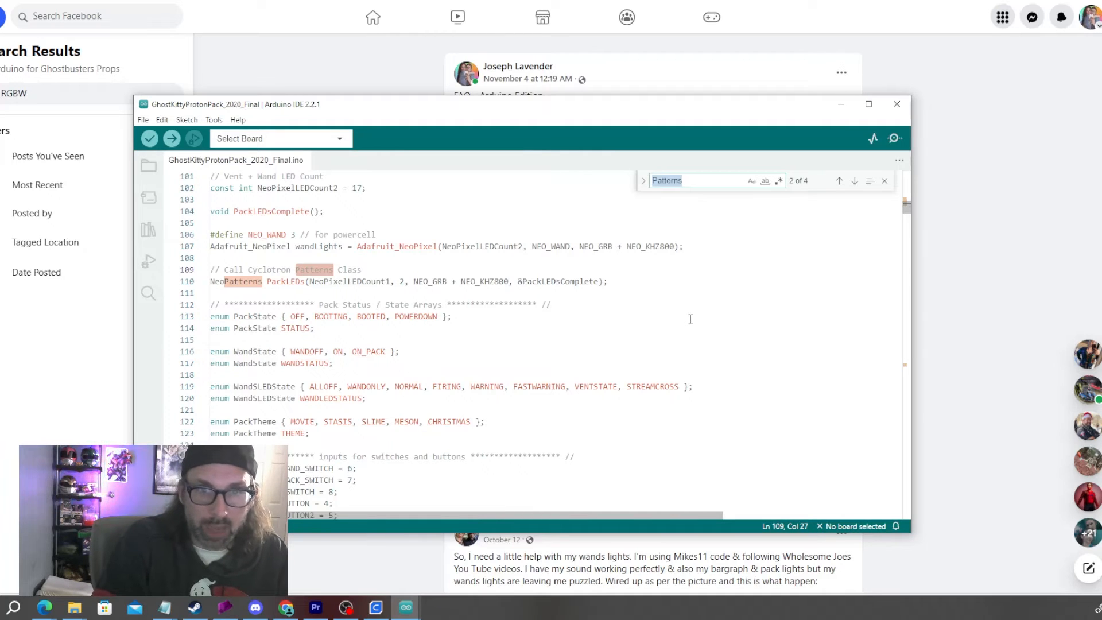
type("neo")
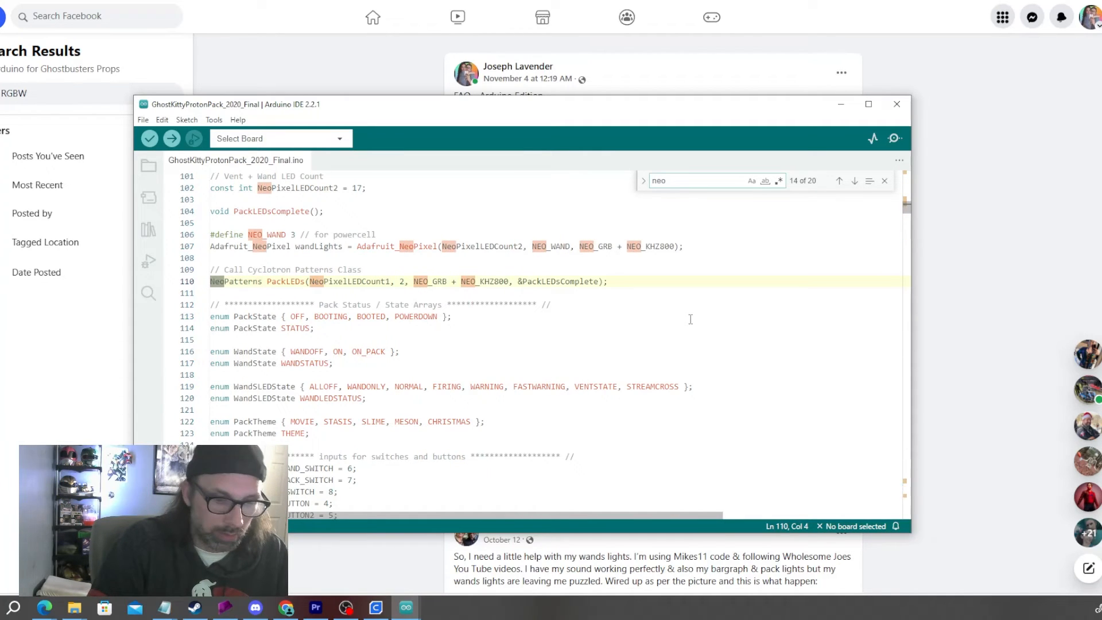
type("_grb")
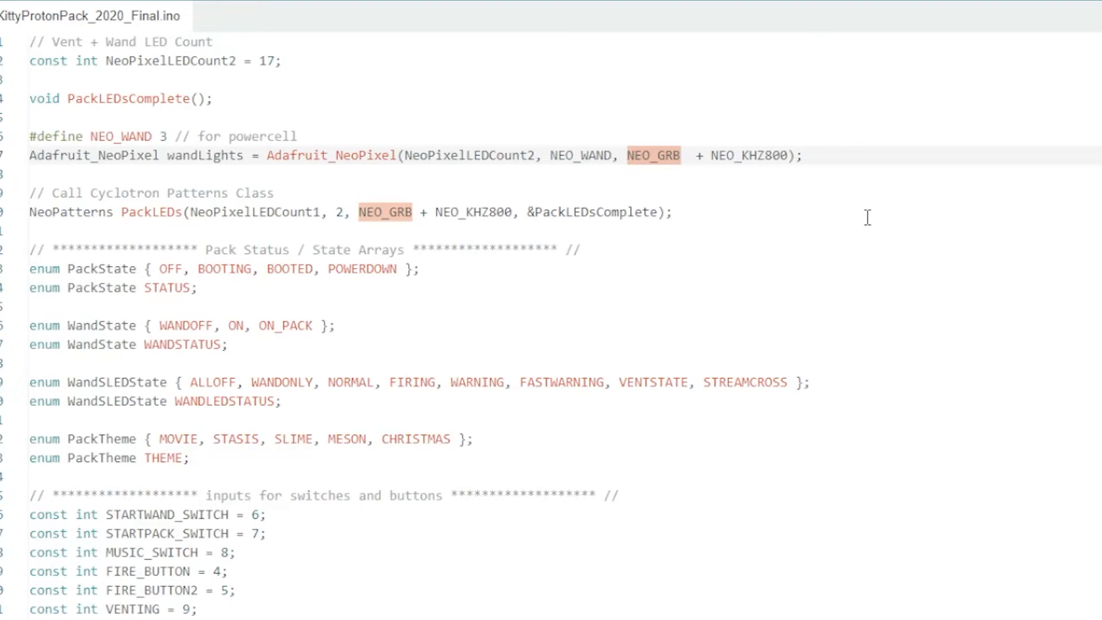
left_click(417, 211)
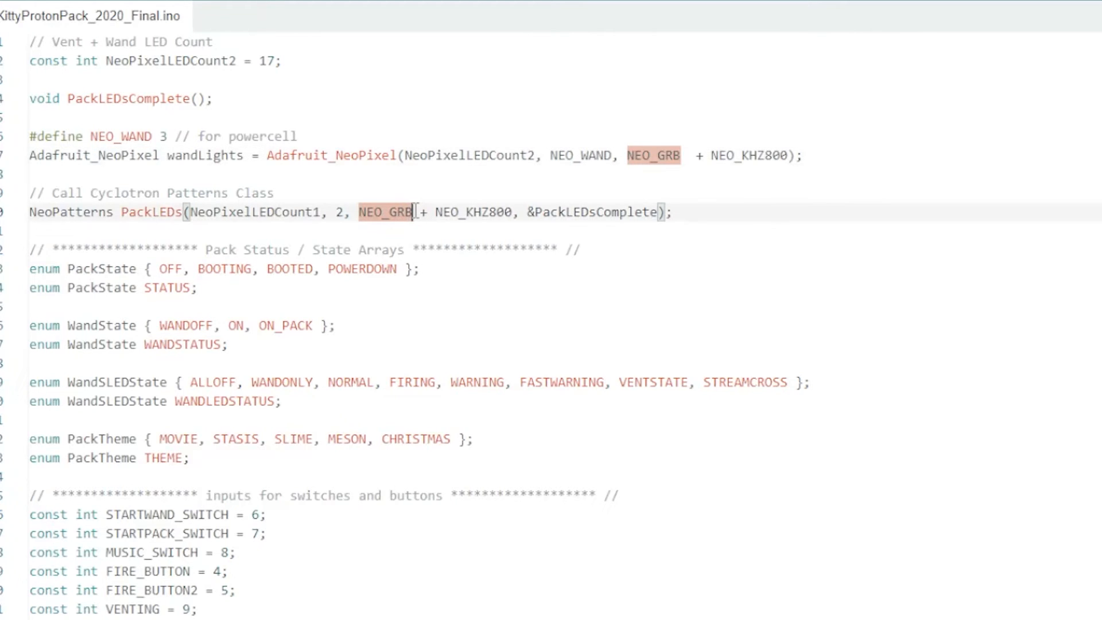
type("W")
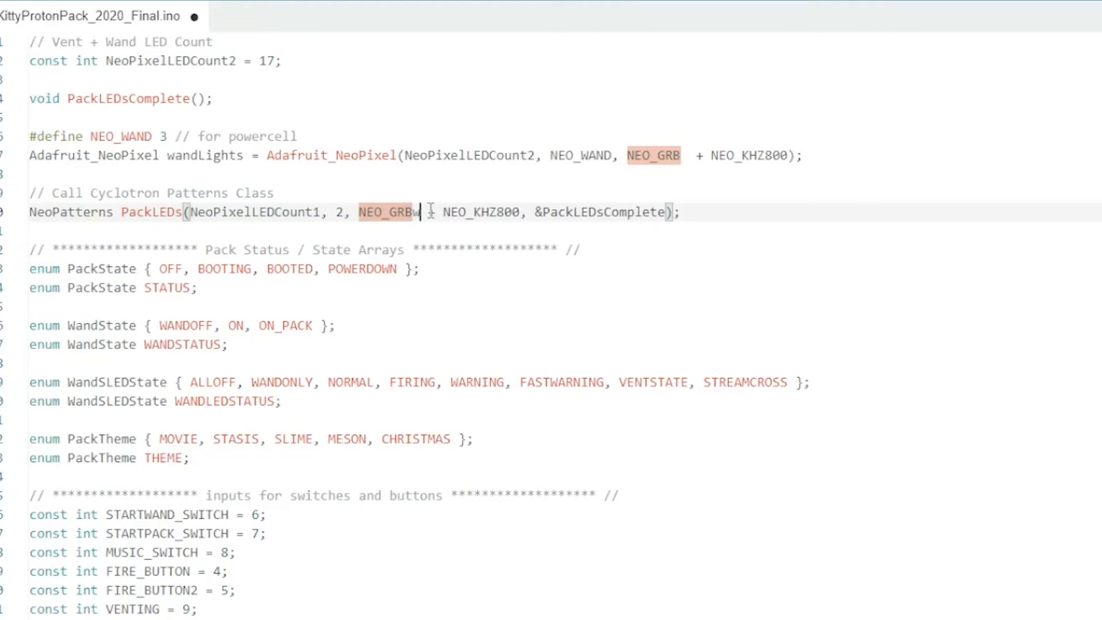
key("BackSpace")
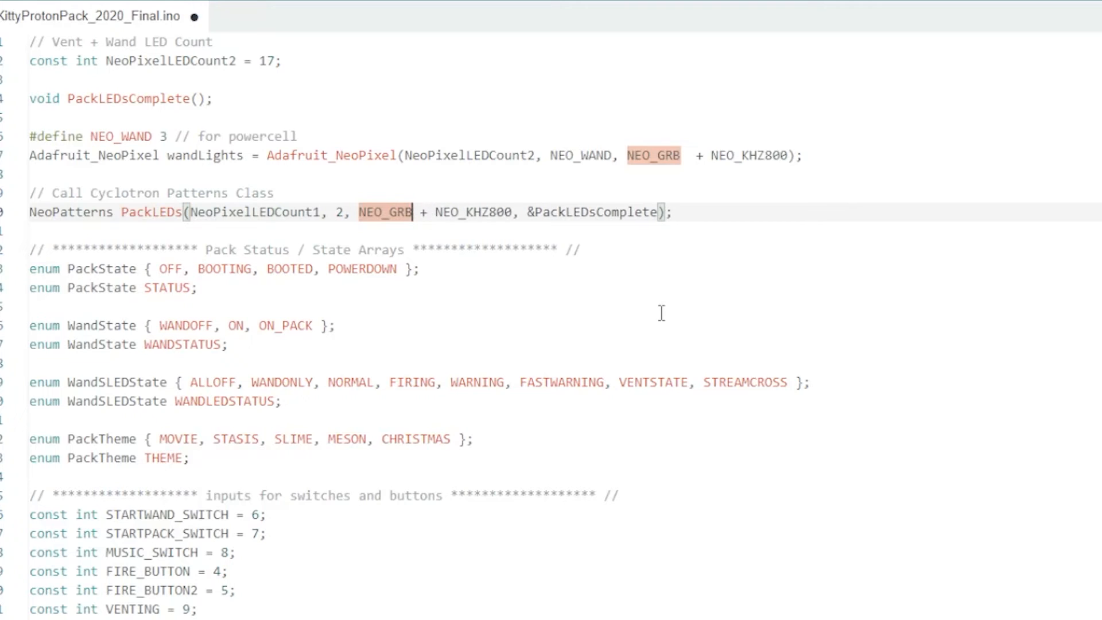
key("ctrl+s")
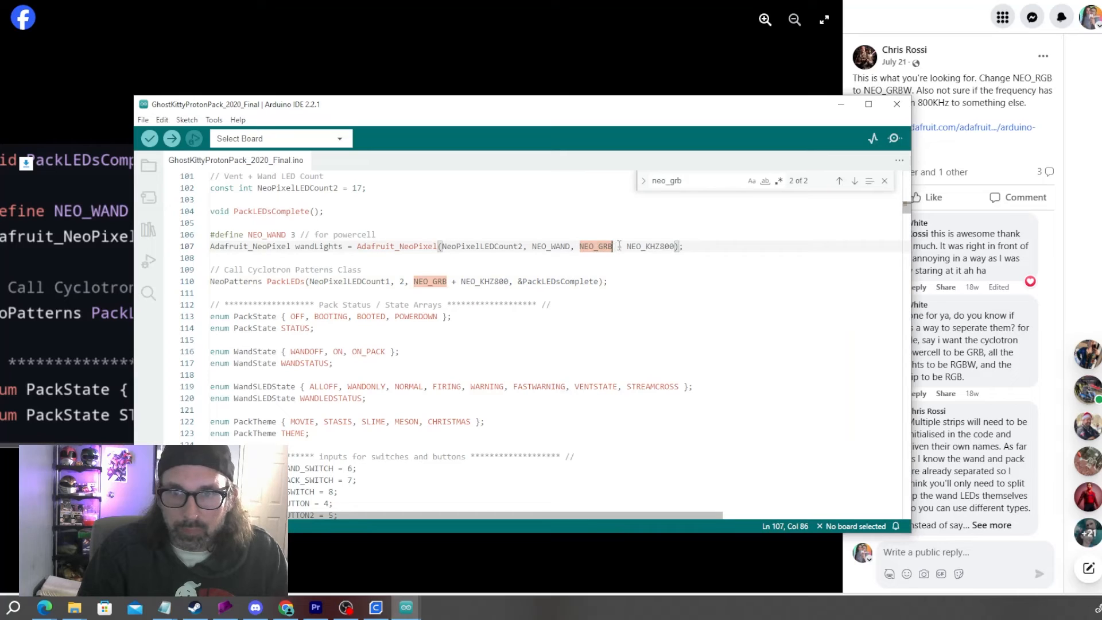
Append W so both flags on lines 107 and 110 read NEO_GRBW.
left_click(698, 181)
left_click(613, 247)
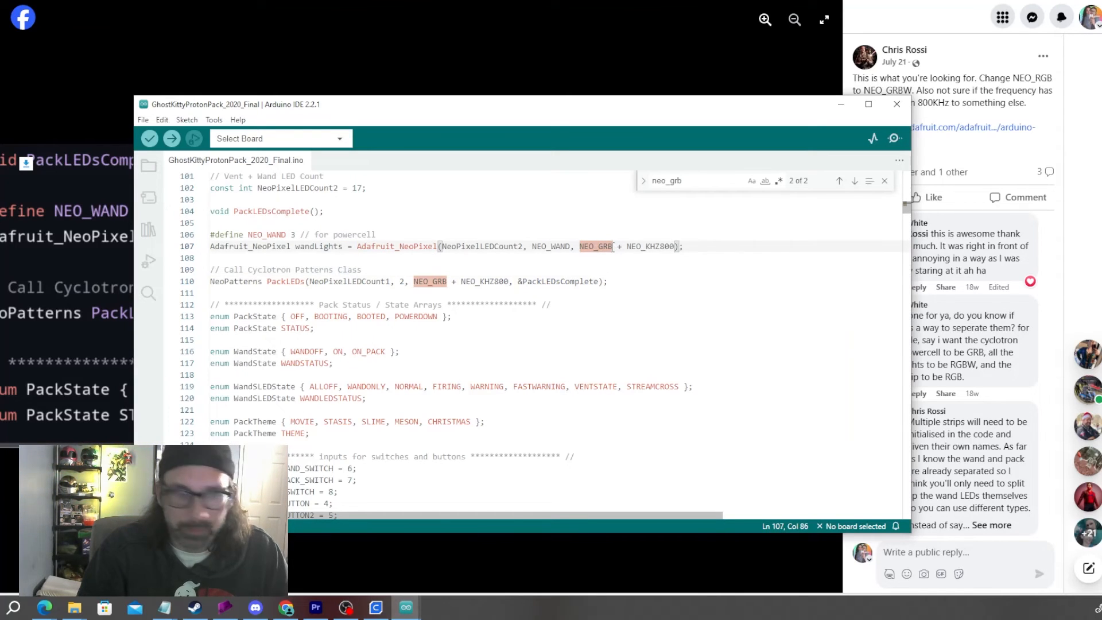
type("W")
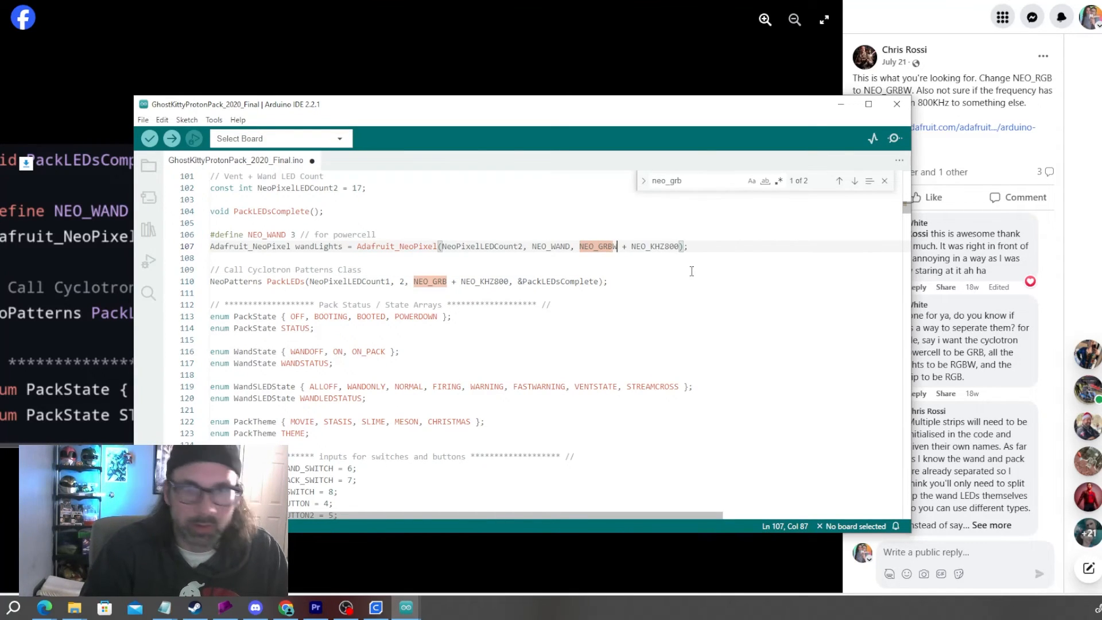
left_click(449, 282)
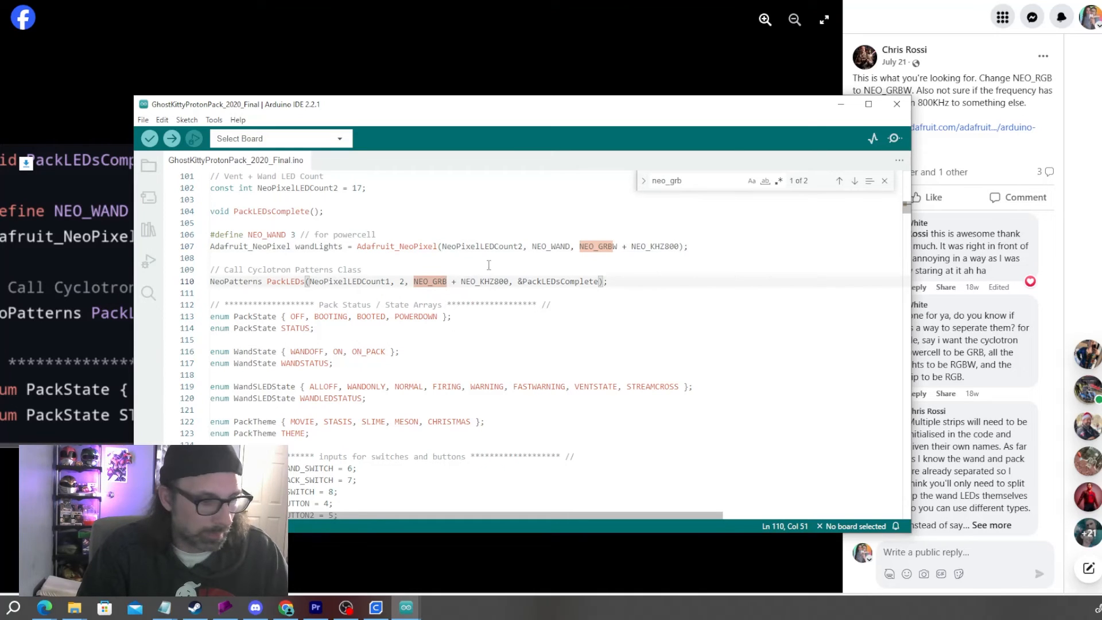
type("W")
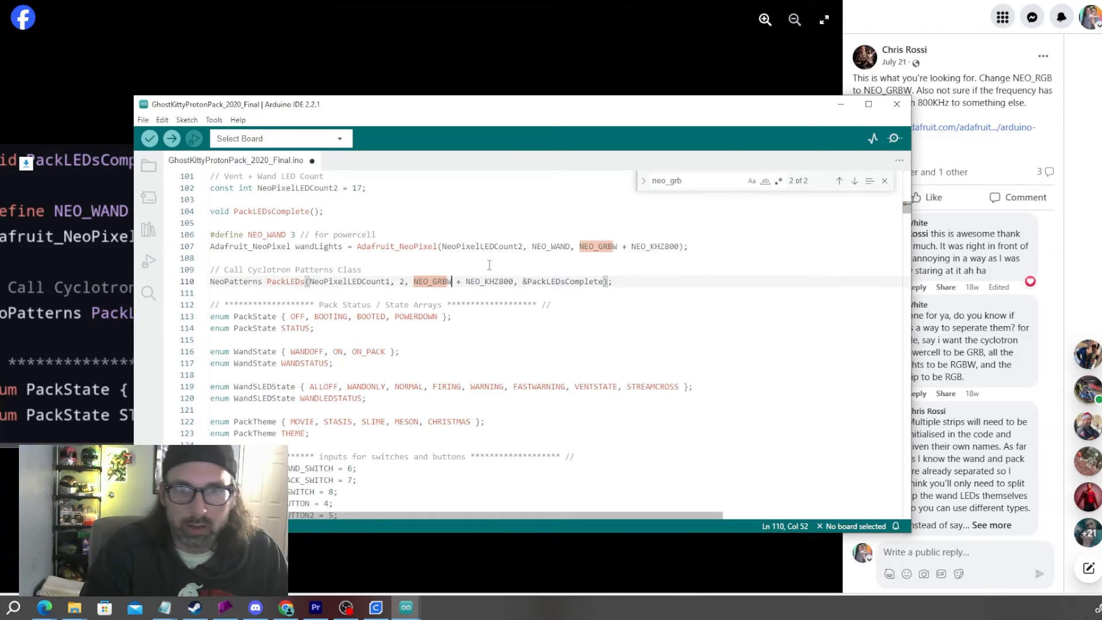
Save the edited sketch and verify that it compiles.
key("ctrl+s")
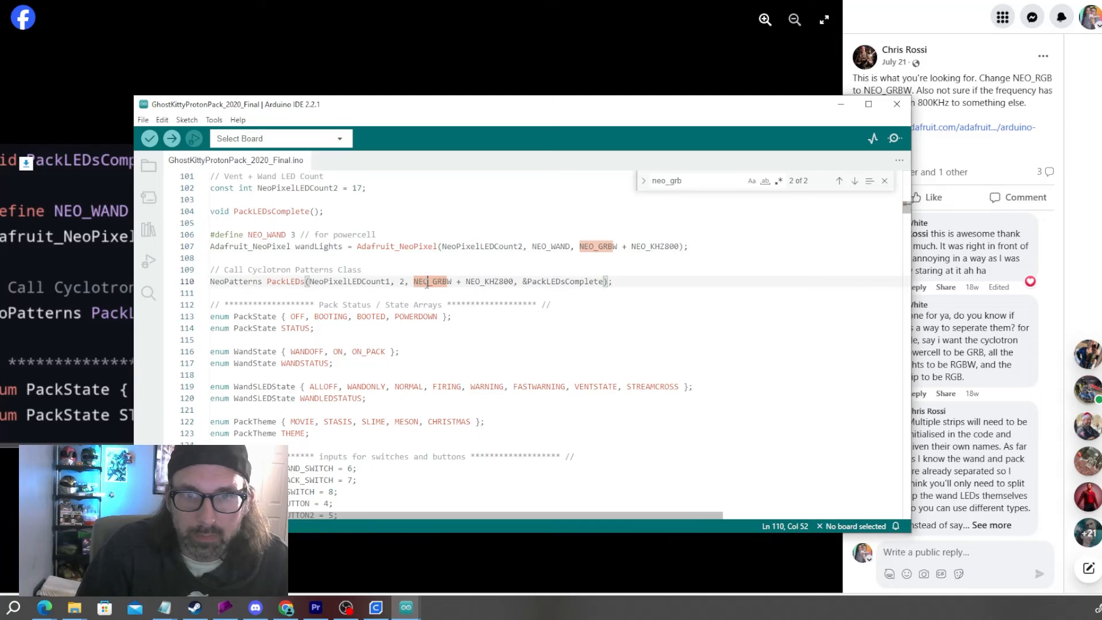
left_click(483, 317)
left_click(151, 140)
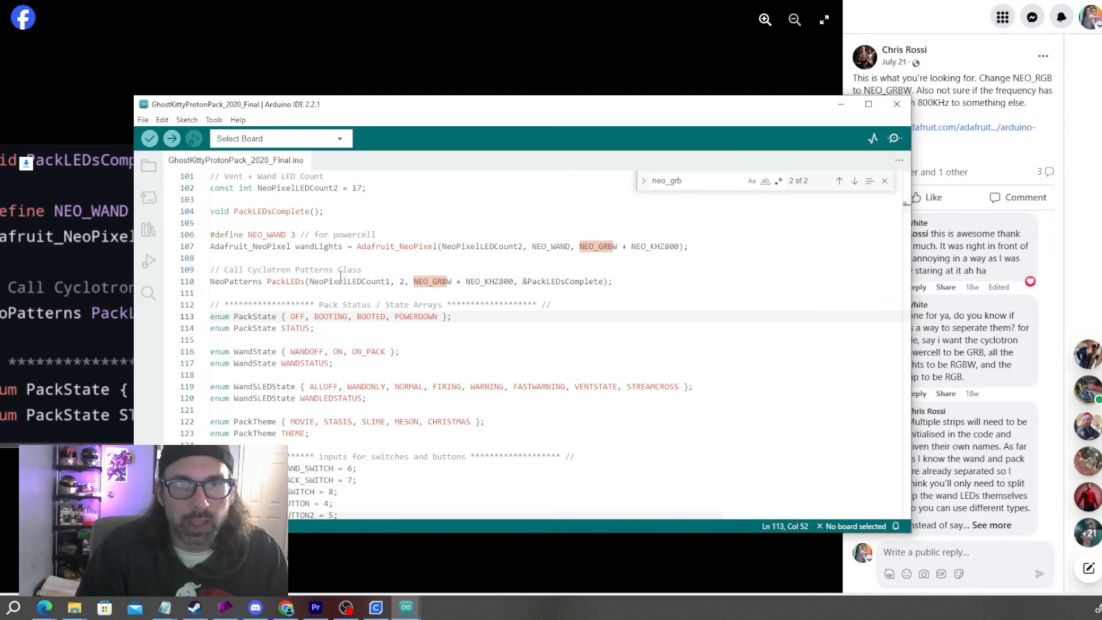